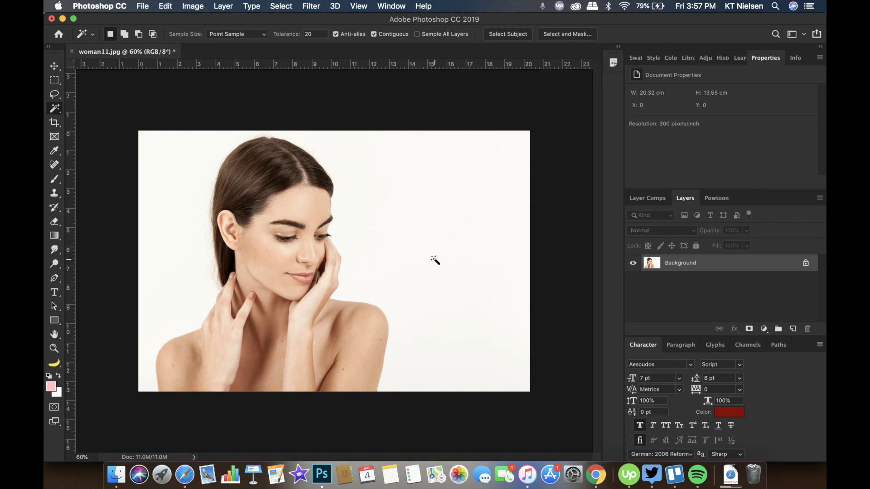
# Open the File menu to begin opening another image
pyautogui.click(143, 6)
# Open Wood7.jpg from the LAYER MASK wood textures folder and unlock its background layer
pyautogui.click(150, 30)
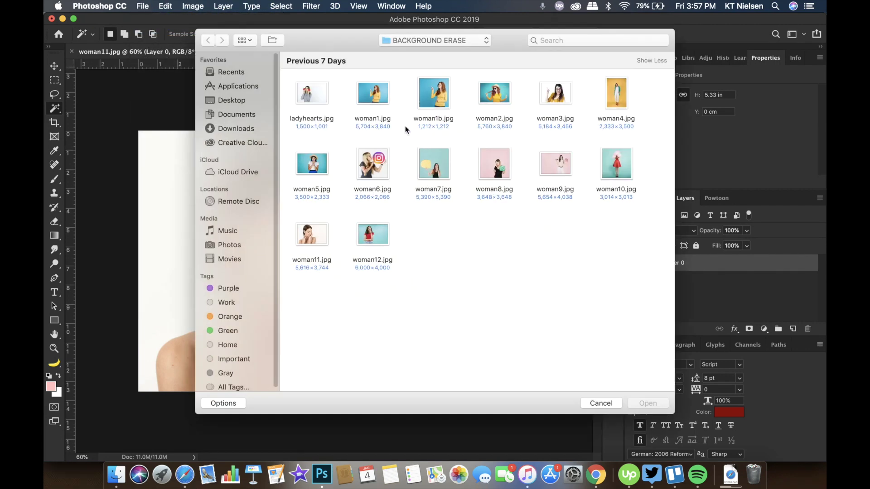
pyautogui.click(238, 101)
pyautogui.doubleClick(437, 97)
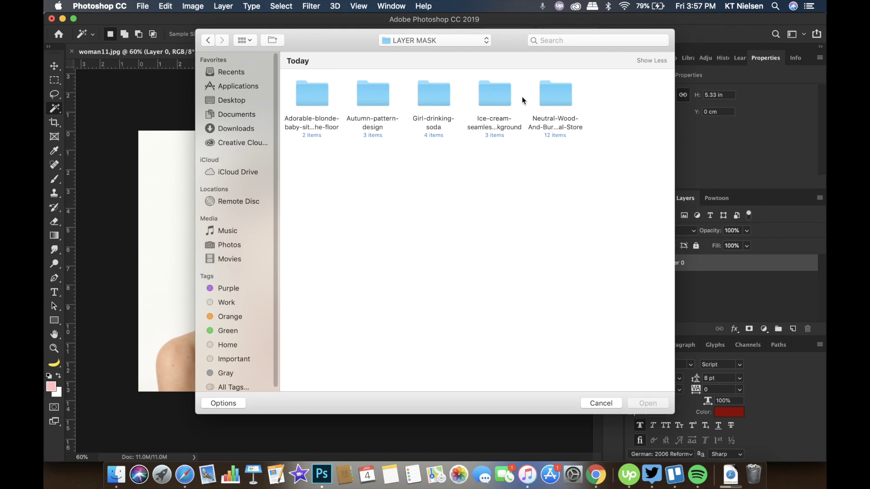
pyautogui.doubleClick(564, 94)
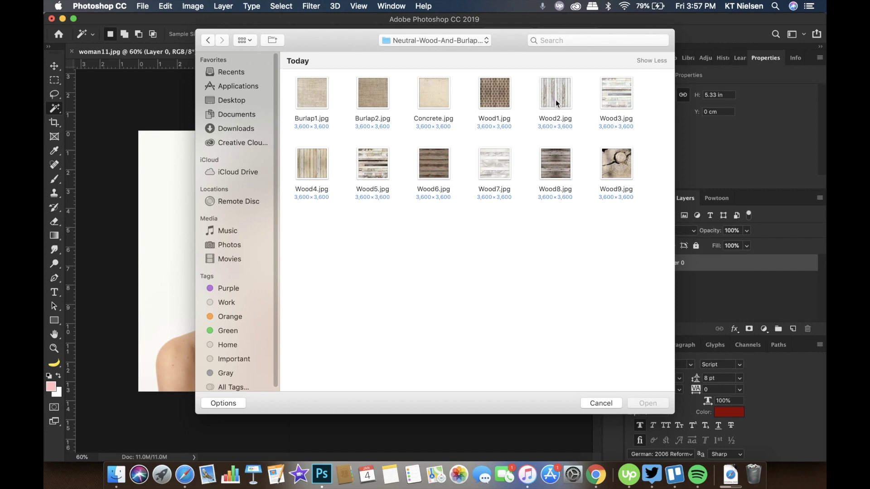
pyautogui.doubleClick(501, 161)
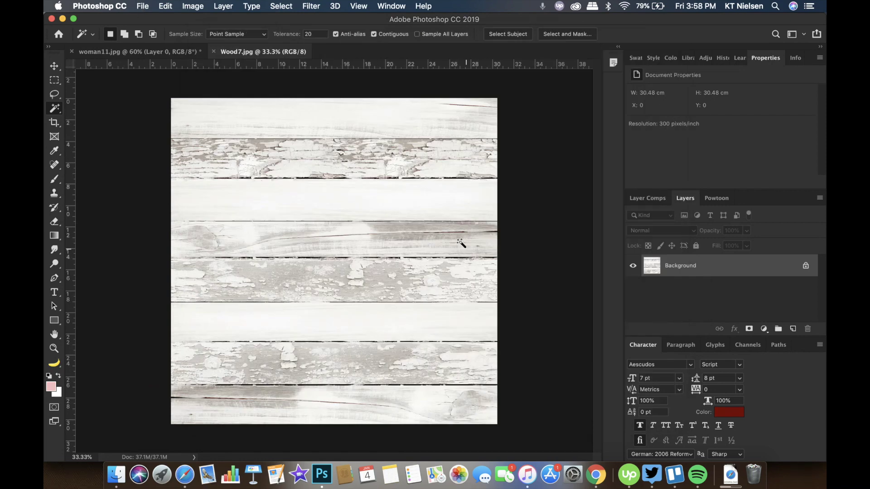
pyautogui.click(805, 265)
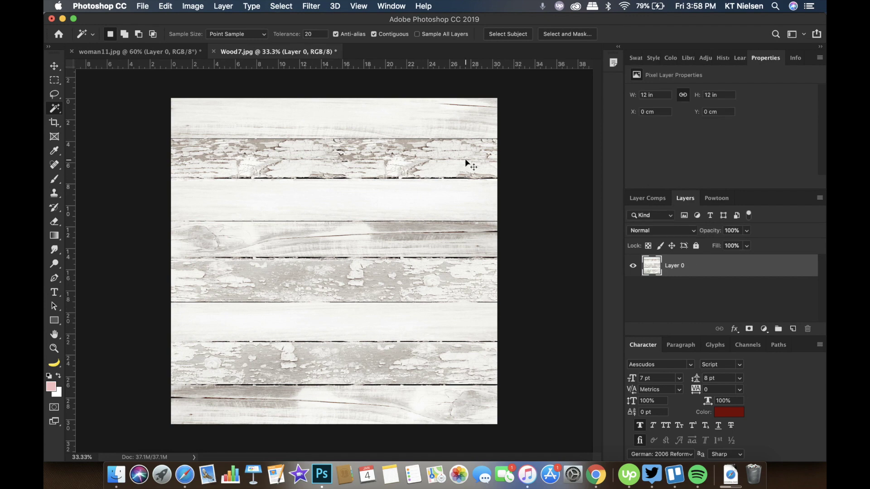
# Paste the wood texture into woman11.jpg and scale it to cover the whole canvas
pyautogui.click(199, 50)
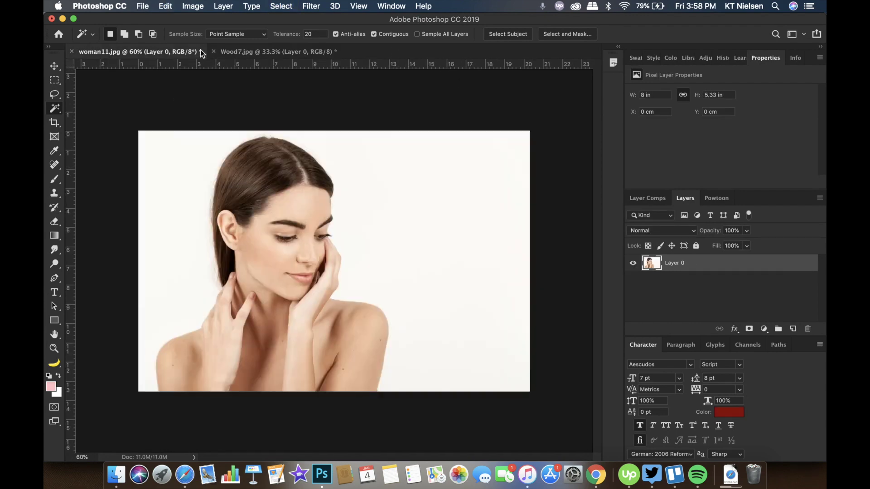
pyautogui.press('super+v')
pyautogui.click(539, 259)
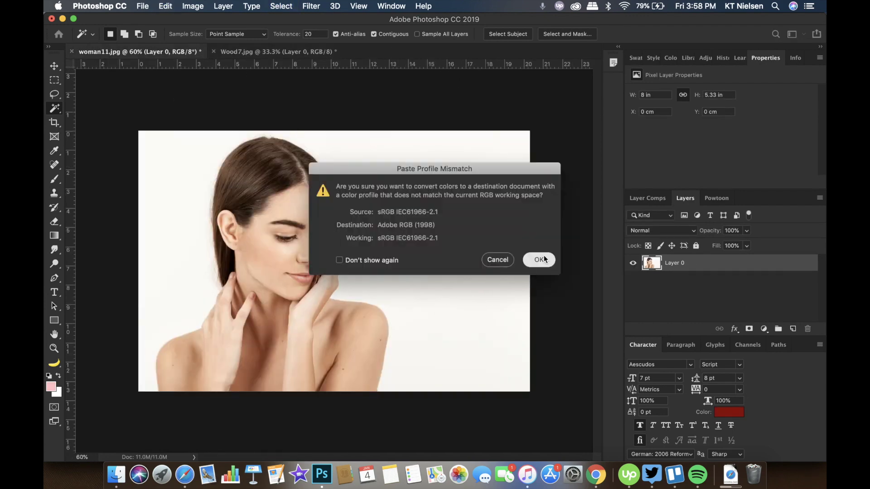
pyautogui.click(165, 5)
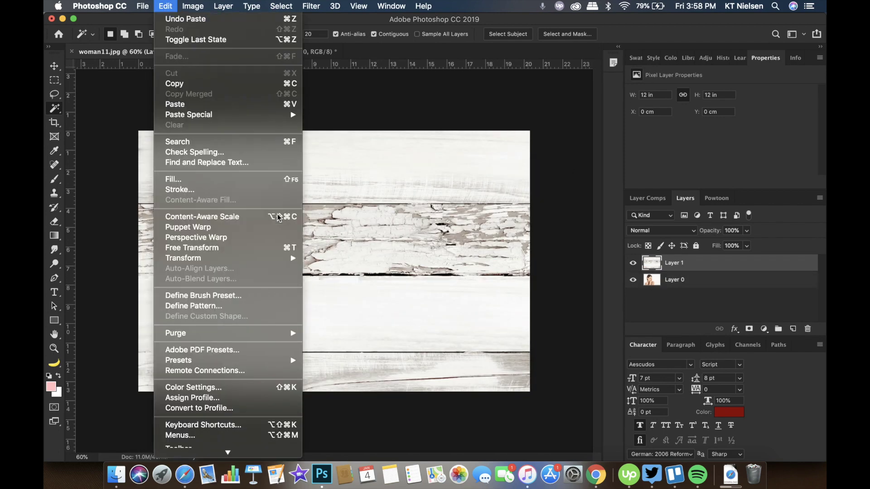
pyautogui.click(231, 248)
pyautogui.moveTo(135, 131); pyautogui.dragTo(404, 395)
pyautogui.moveTo(448, 431); pyautogui.dragTo(177, 126)
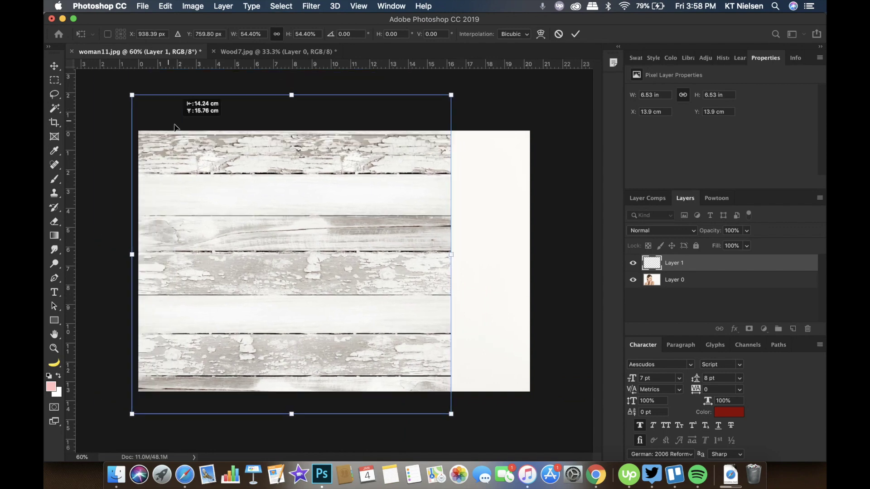
pyautogui.moveTo(466, 420); pyautogui.dragTo(535, 488)
pyautogui.press('Return')
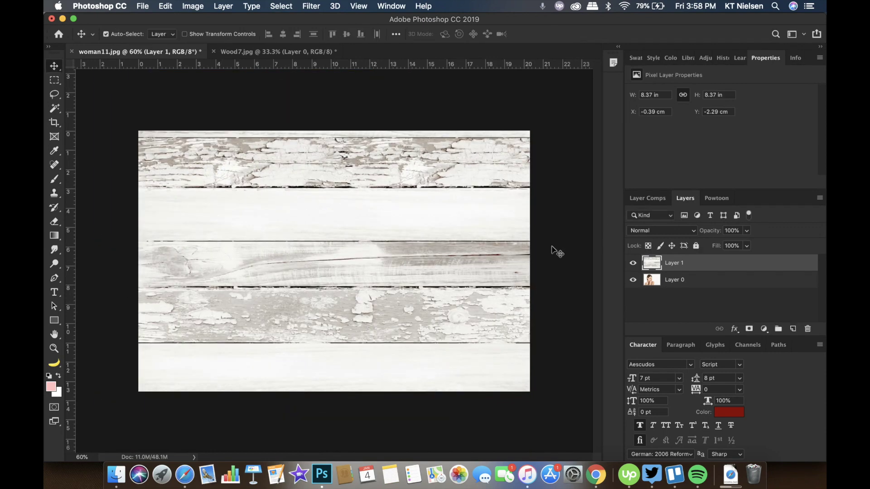
pyautogui.moveTo(489, 244); pyautogui.dragTo(476, 170)
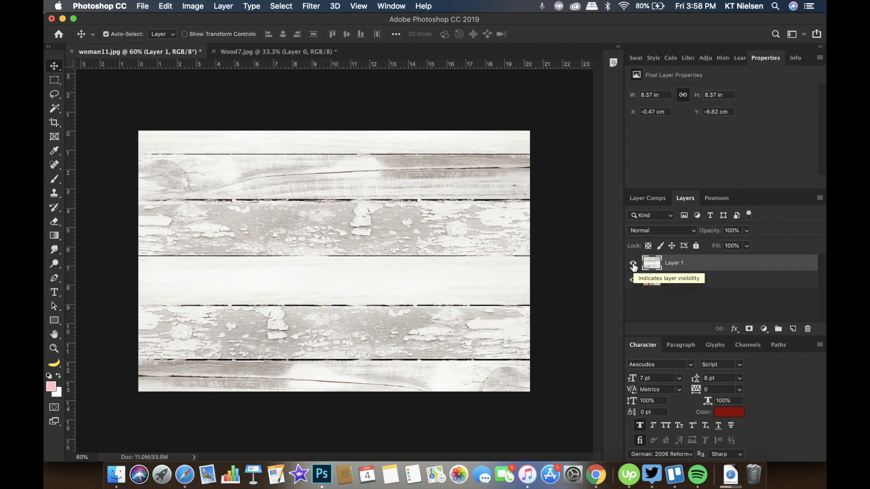
# Hide the wood layer and Magic Wand-select Layer 0's white backdrop, adding the area beside the hair
pyautogui.click(633, 263)
pyautogui.click(705, 283)
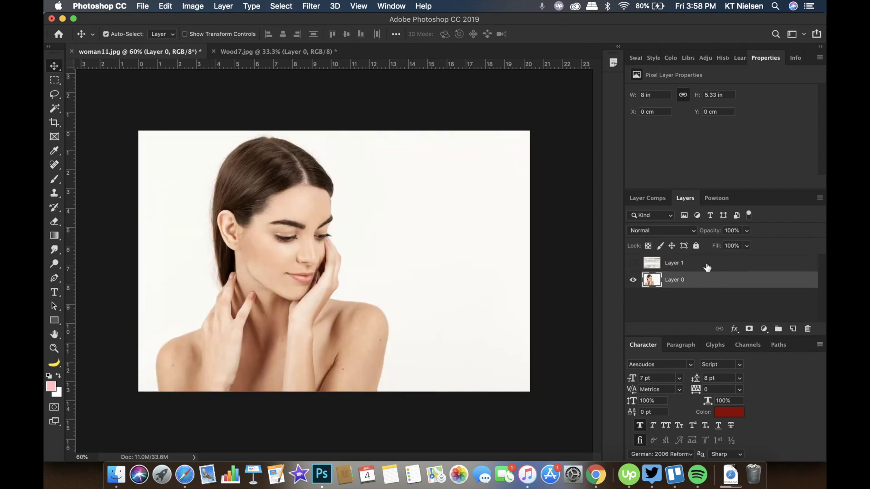
pyautogui.click(55, 109)
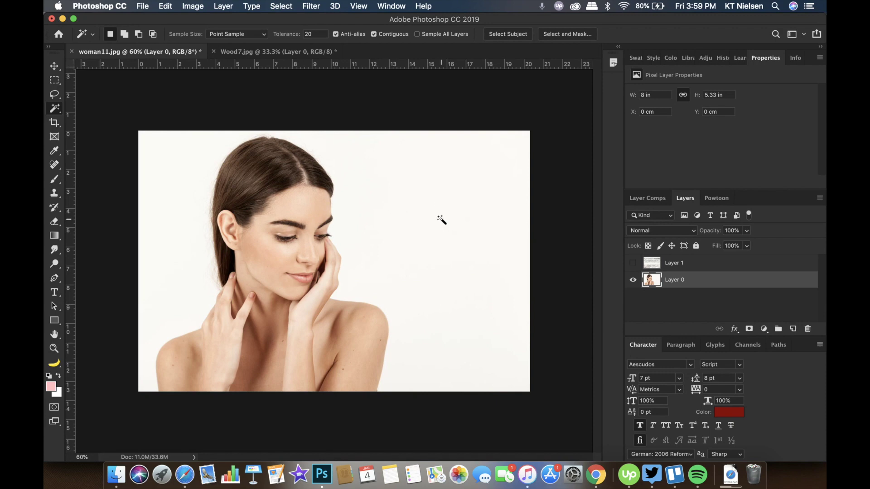
pyautogui.click(331, 230)
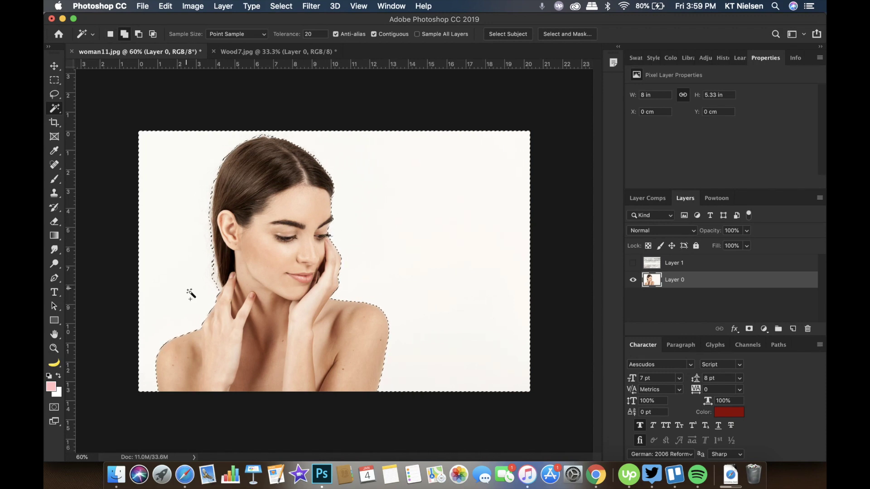
pyautogui.press('shift')
pyautogui.keyDown('shift'); pyautogui.click(219, 287); pyautogui.keyUp('shift')
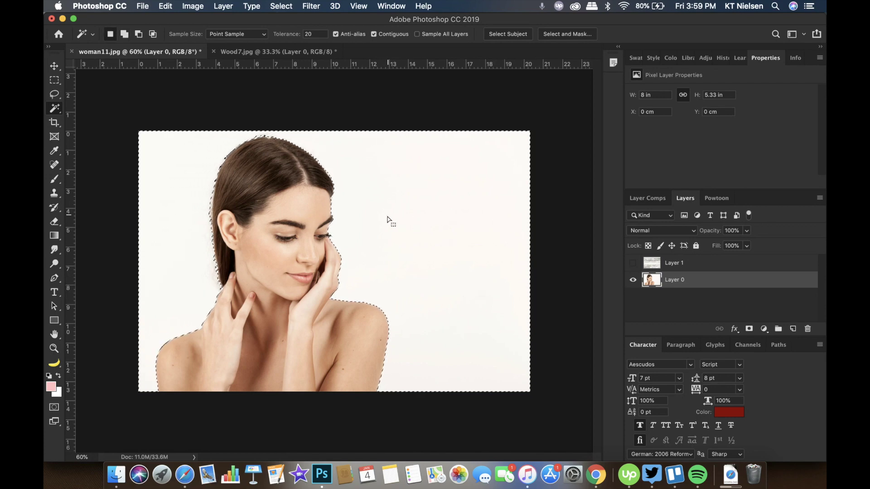
# Show and activate the wood layer, then add a layer mask from the background selection
pyautogui.click(633, 264)
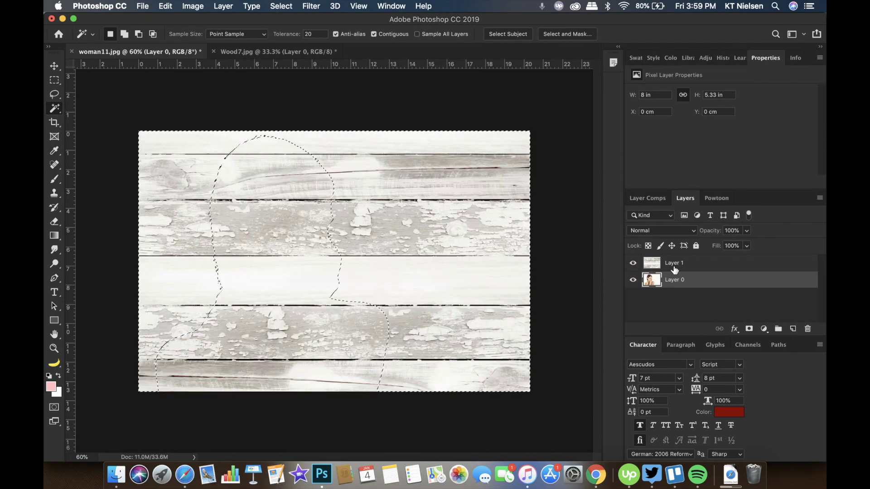
pyautogui.click(679, 263)
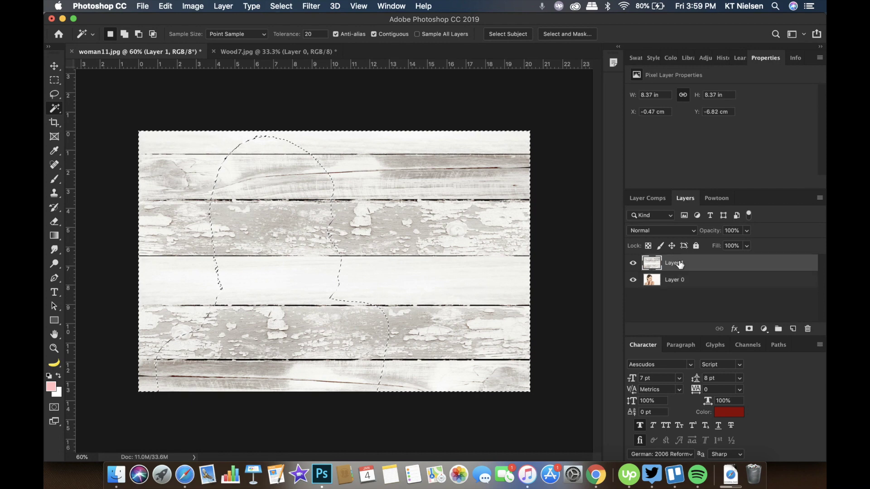
pyautogui.click(749, 330)
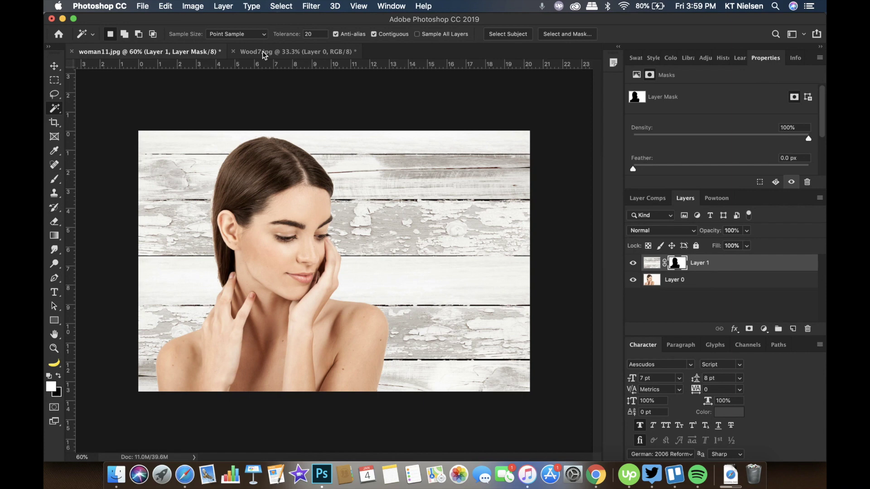
pyautogui.click(290, 51)
# Close Wood7.jpg without saving and open the baby photo 9612.jpg from the LAYER MASK folder
pyautogui.click(232, 51)
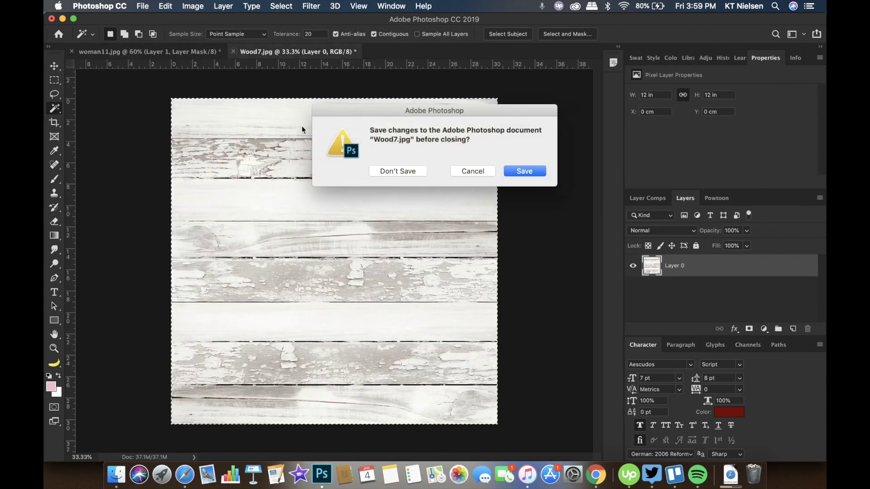
pyautogui.click(393, 169)
pyautogui.click(143, 6)
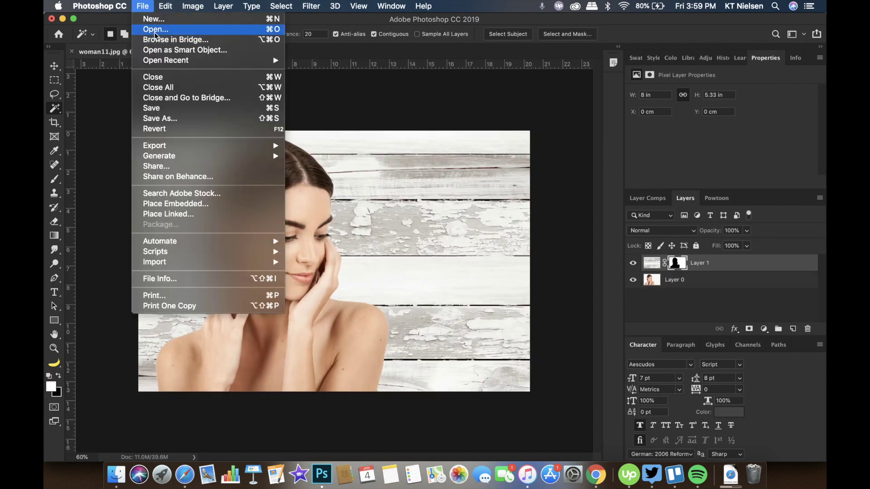
pyautogui.click(152, 29)
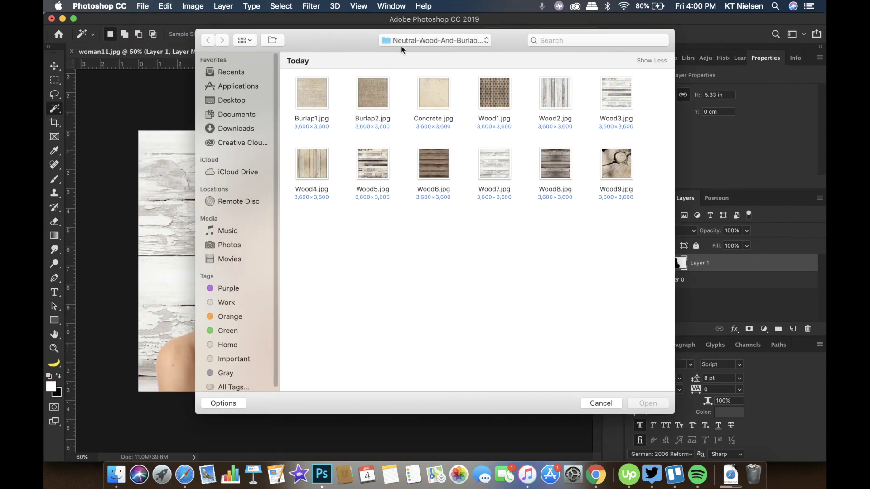
pyautogui.click(401, 44)
pyautogui.click(409, 52)
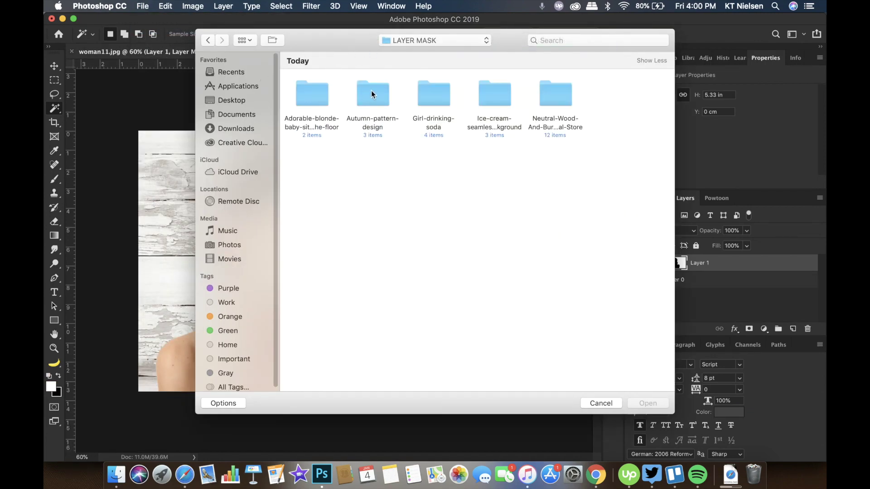
pyautogui.doubleClick(308, 93)
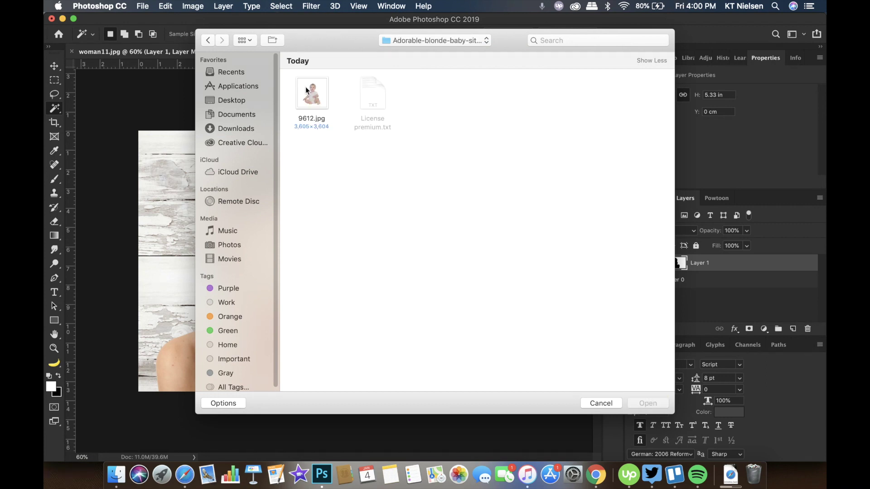
pyautogui.click(311, 91)
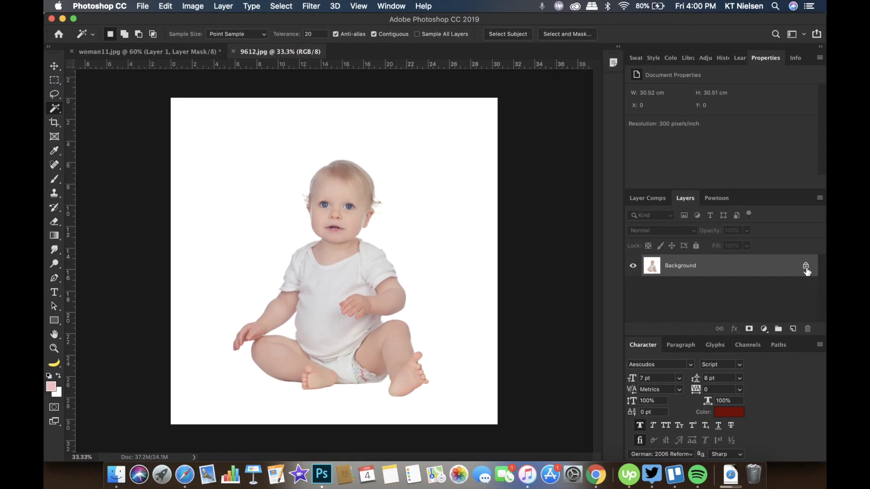
# Unlock the baby photo's background and resize the image to 8 inches wide
pyautogui.click(806, 267)
pyautogui.click(192, 6)
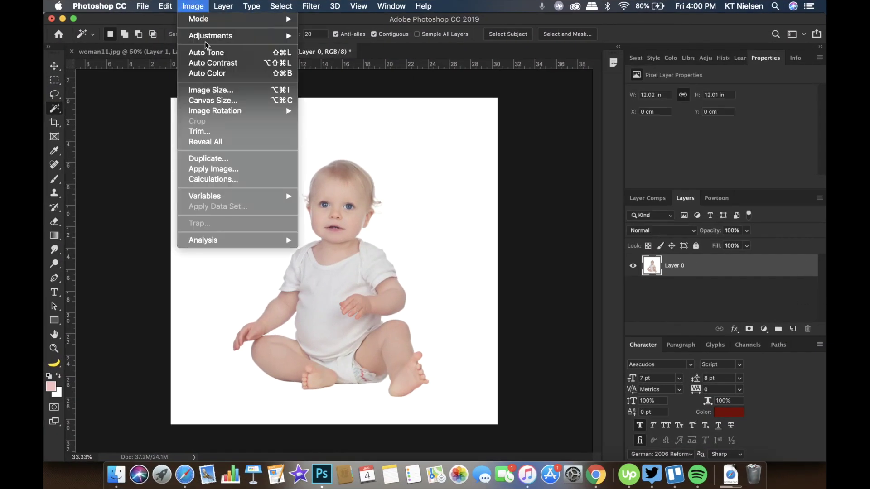
pyautogui.click(211, 91)
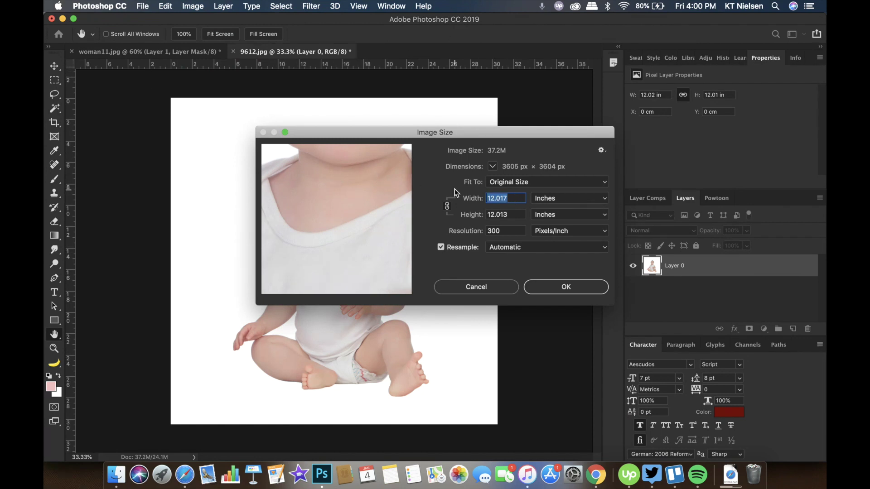
pyautogui.write('8')
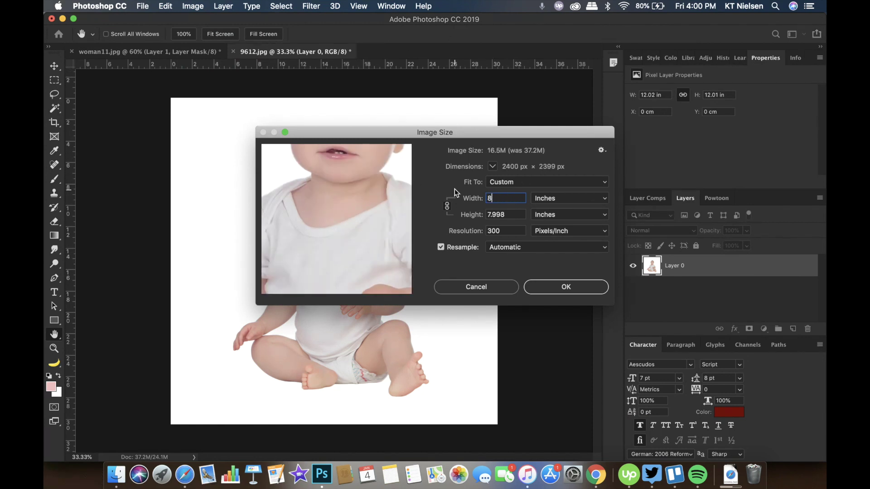
pyautogui.press('Return')
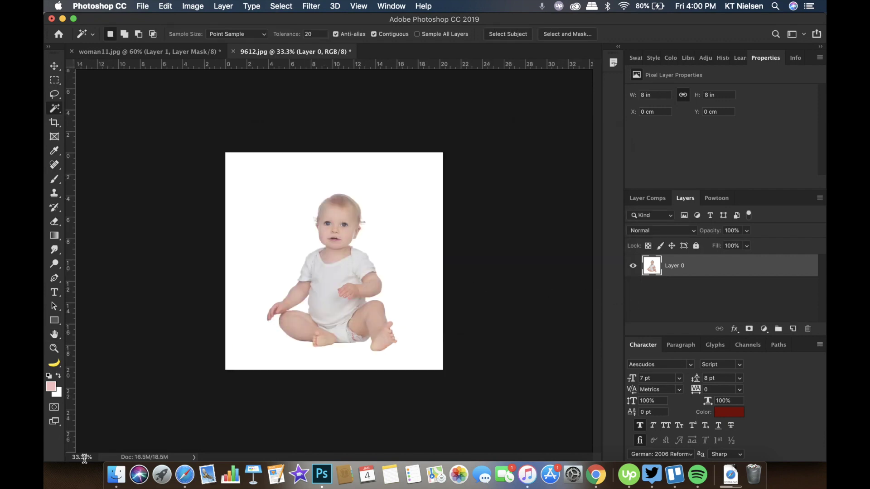
pyautogui.doubleClick(84, 457)
# Zoom to 50% and open OFK1HQ0.jpg from Autumn-pattern-design, unlocking its background
pyautogui.write('50')
pyautogui.press('Return')
pyautogui.click(143, 6)
pyautogui.click(149, 29)
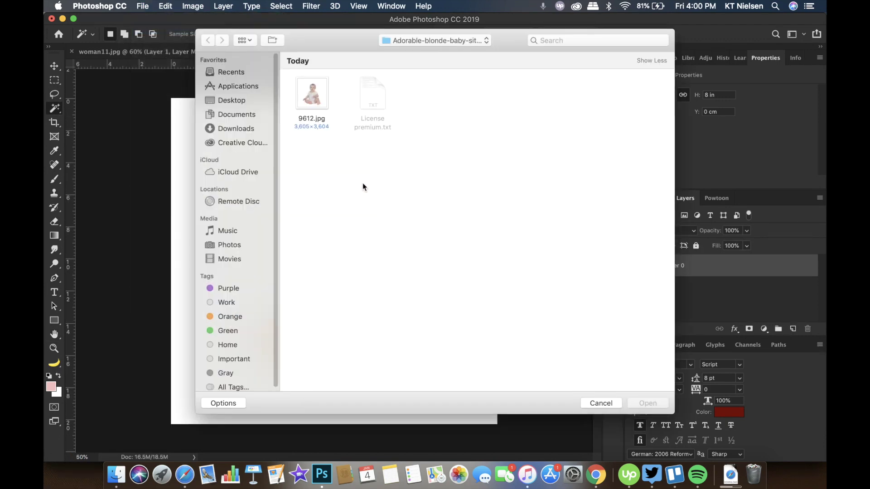
pyautogui.click(435, 40)
pyautogui.click(421, 53)
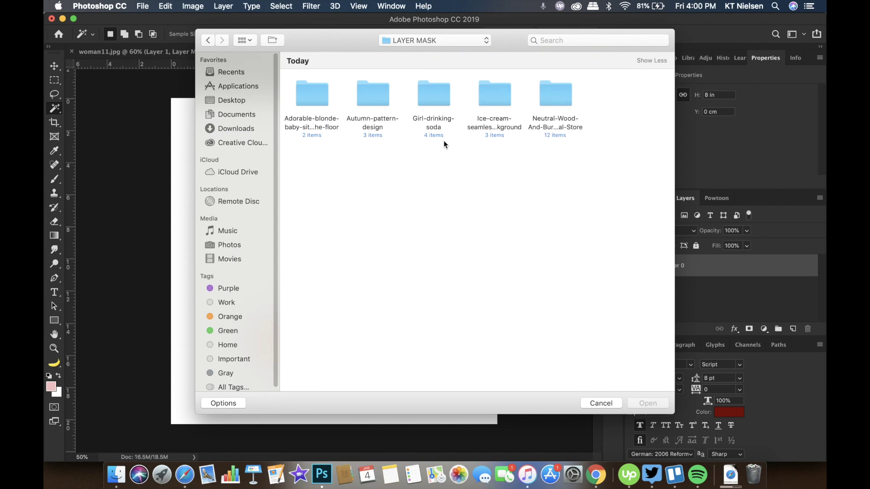
pyautogui.doubleClick(385, 102)
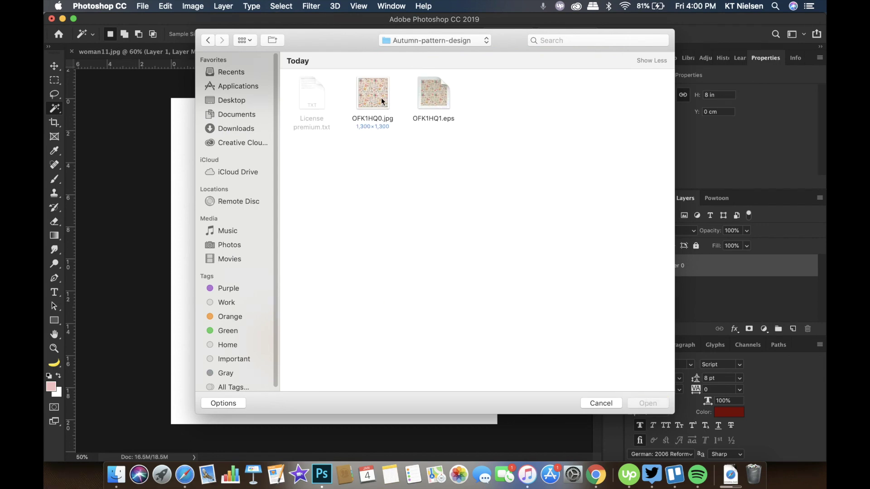
pyautogui.doubleClick(381, 97)
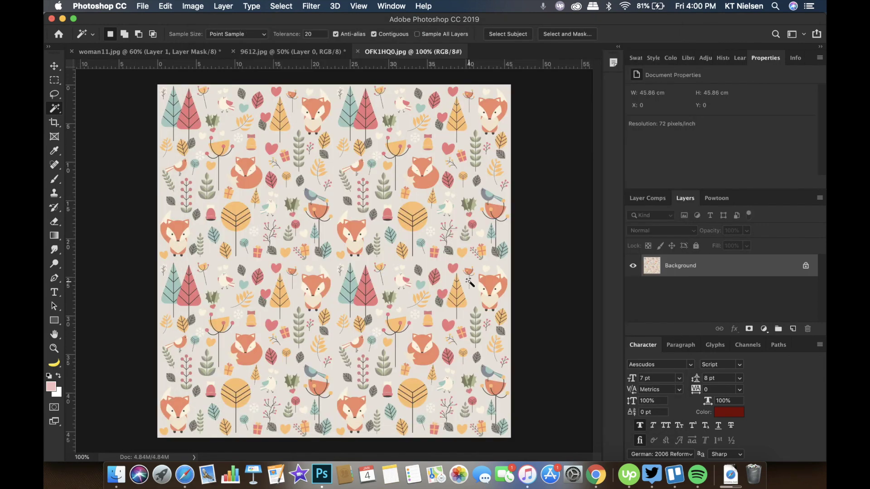
pyautogui.click(806, 265)
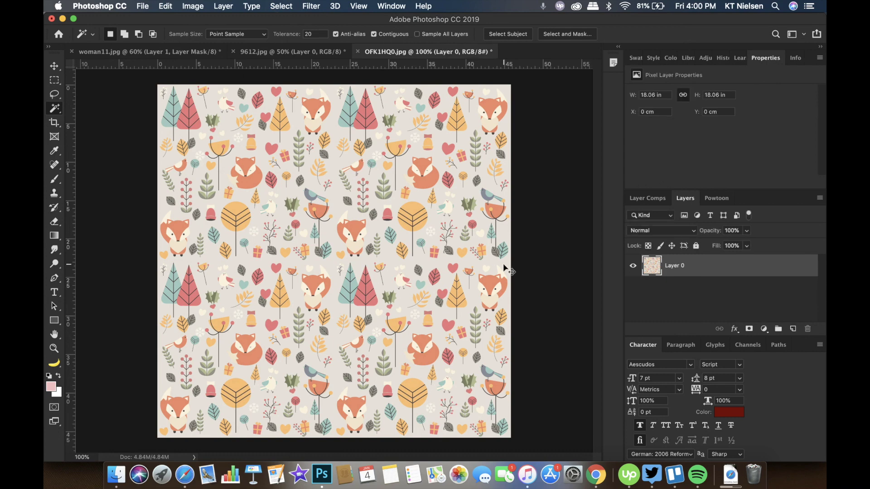
# Select all of the fox pattern, paste it into 9612.jpg and scale it to cover the canvas
pyautogui.press('super+a')
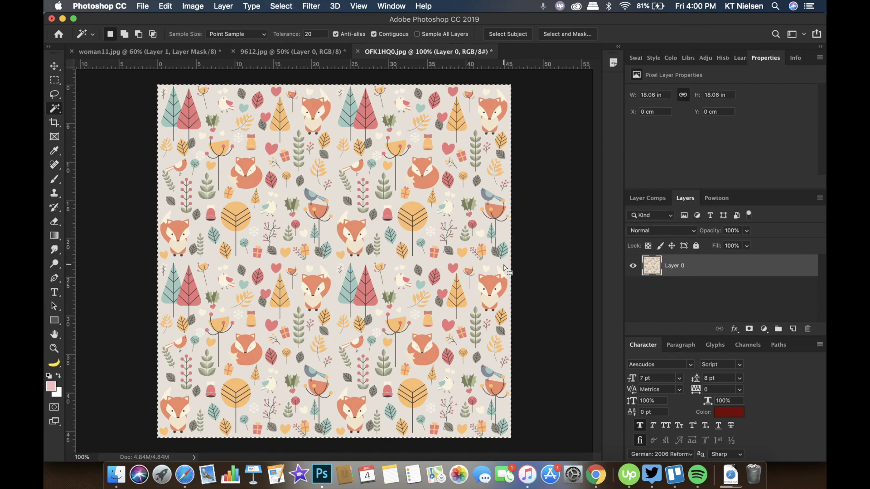
pyautogui.click(247, 57)
pyautogui.press('super+v')
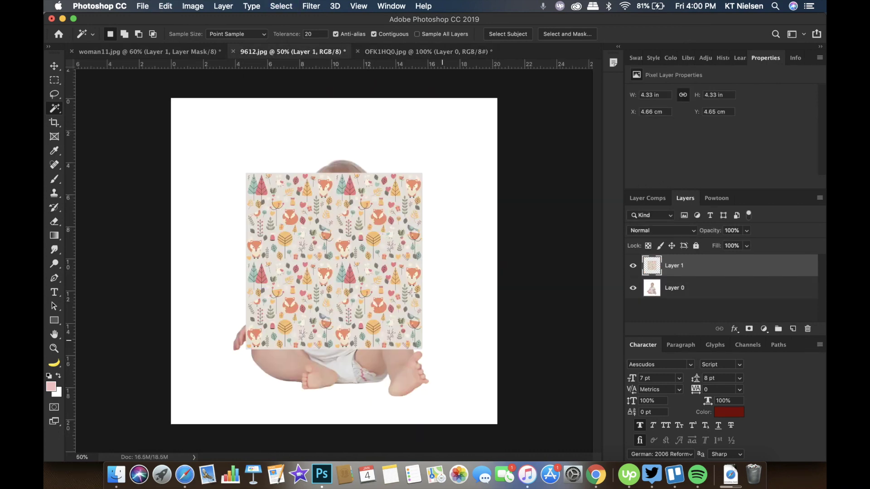
pyautogui.click(176, 6)
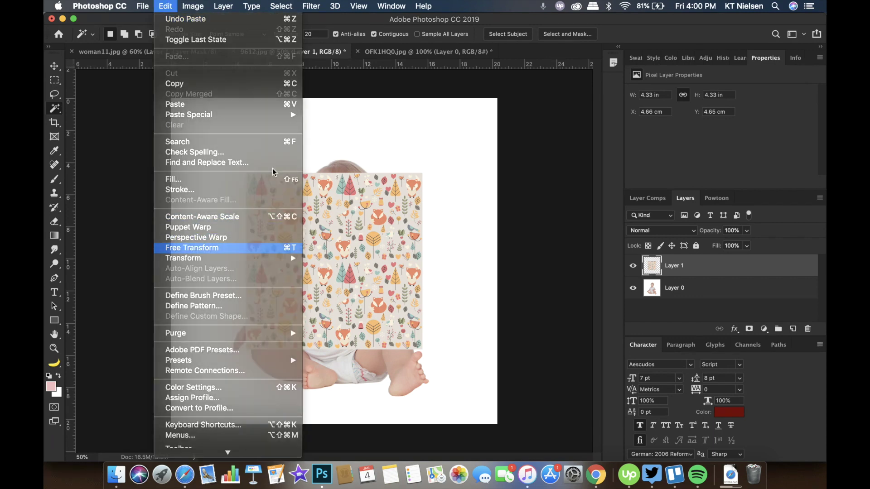
pyautogui.click(190, 246)
pyautogui.moveTo(242, 174); pyautogui.dragTo(163, 89)
pyautogui.moveTo(422, 350); pyautogui.dragTo(505, 433)
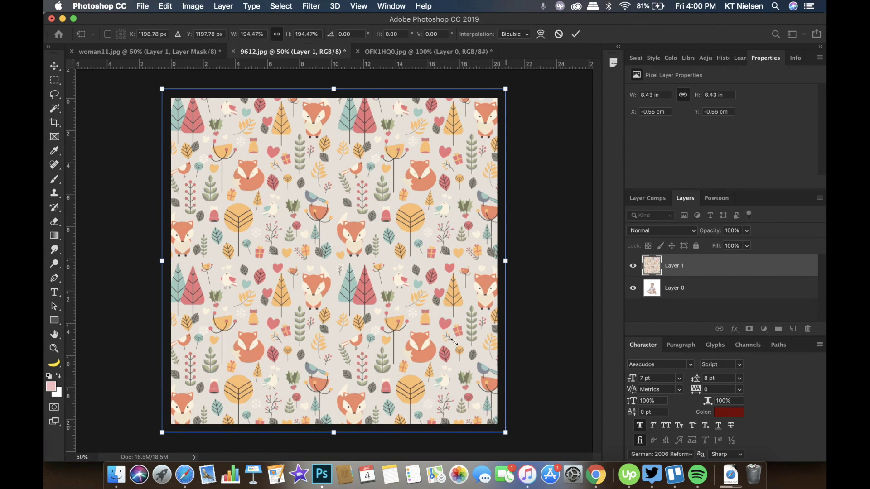
pyautogui.click(60, 66)
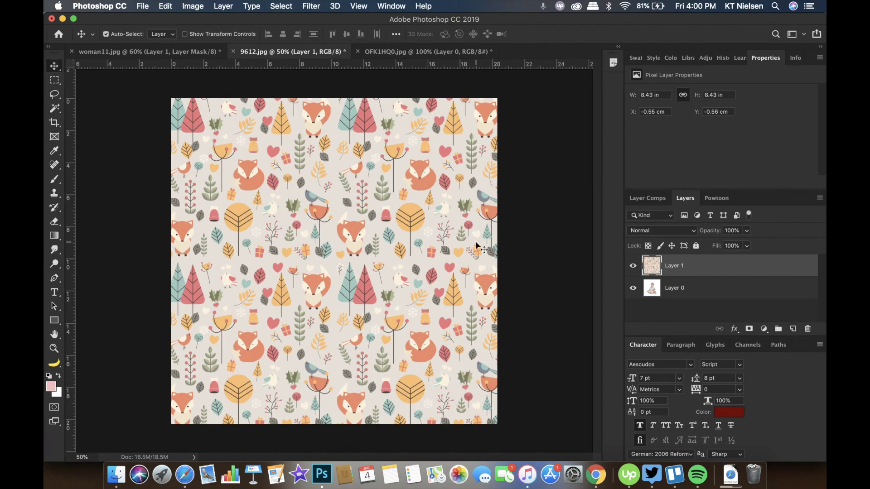
# Hide the pattern layer and Magic Wand-select the white background around the baby on Layer 0
pyautogui.click(634, 269)
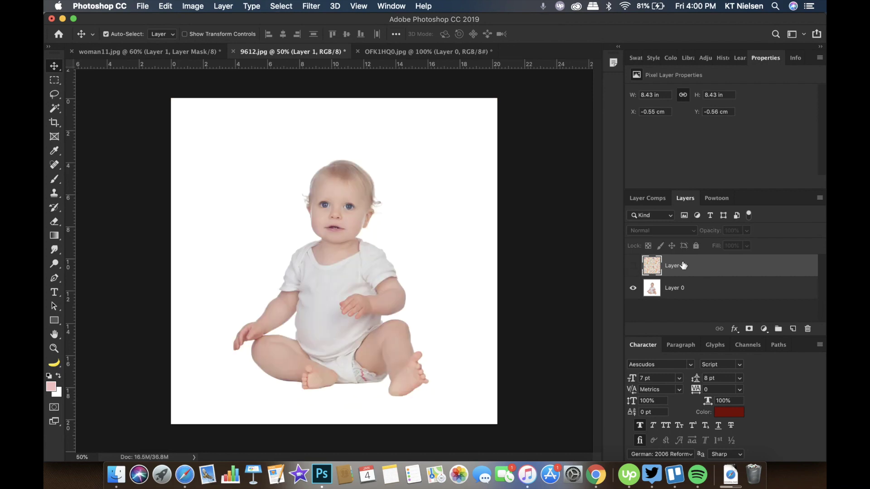
pyautogui.click(674, 289)
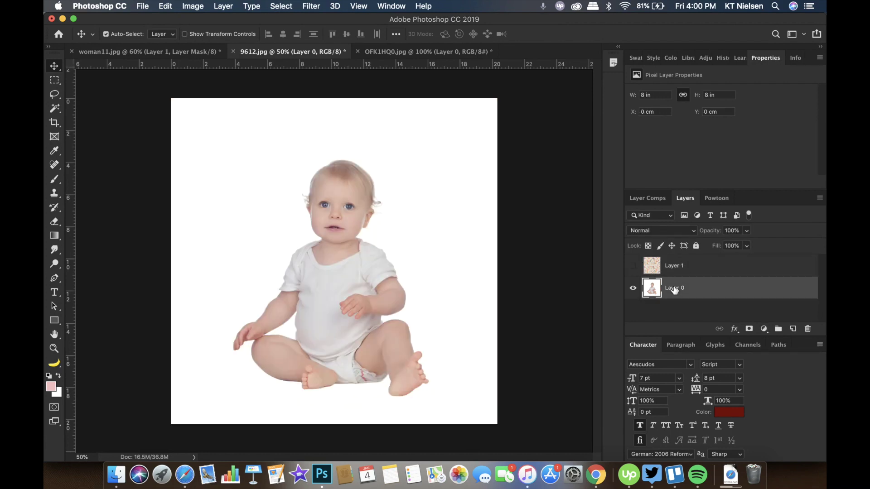
pyautogui.click(54, 110)
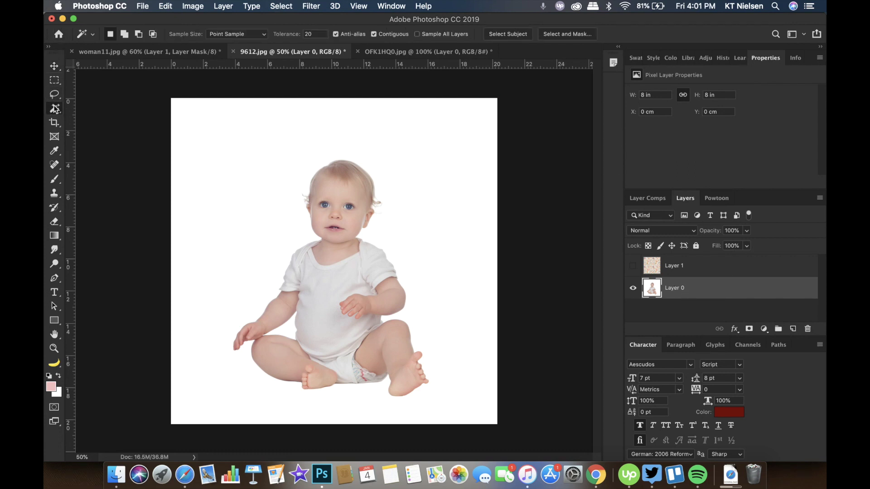
pyautogui.click(313, 159)
# Show and activate the pattern layer and mask it with the background selection
pyautogui.click(633, 266)
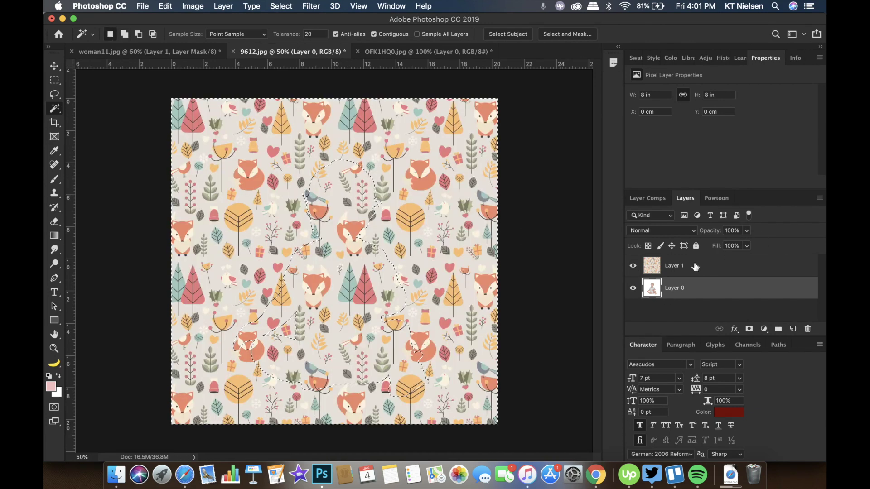
pyautogui.click(686, 266)
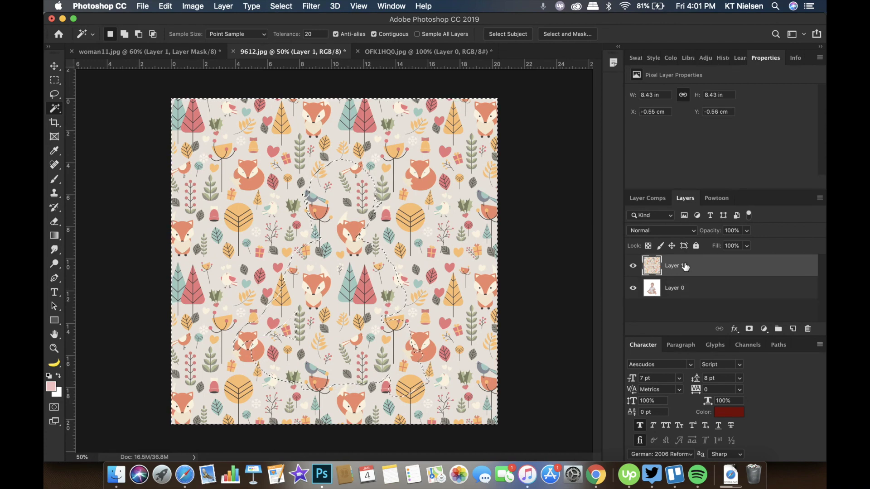
pyautogui.click(749, 329)
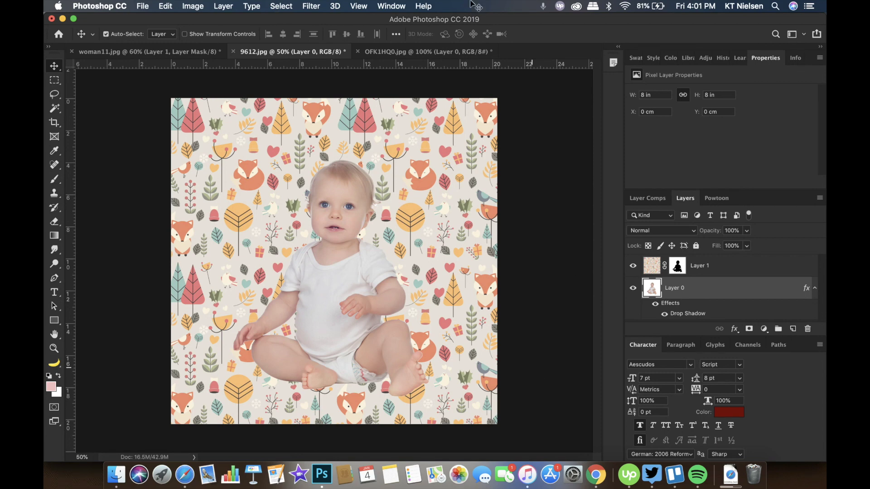
pyautogui.click(358, 51)
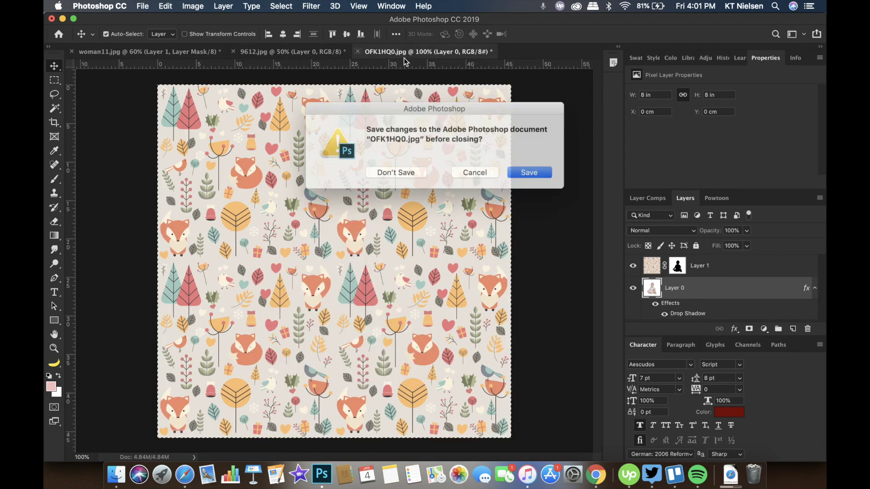
# Close the pattern, baby and woman documents without saving any changes
pyautogui.click(396, 172)
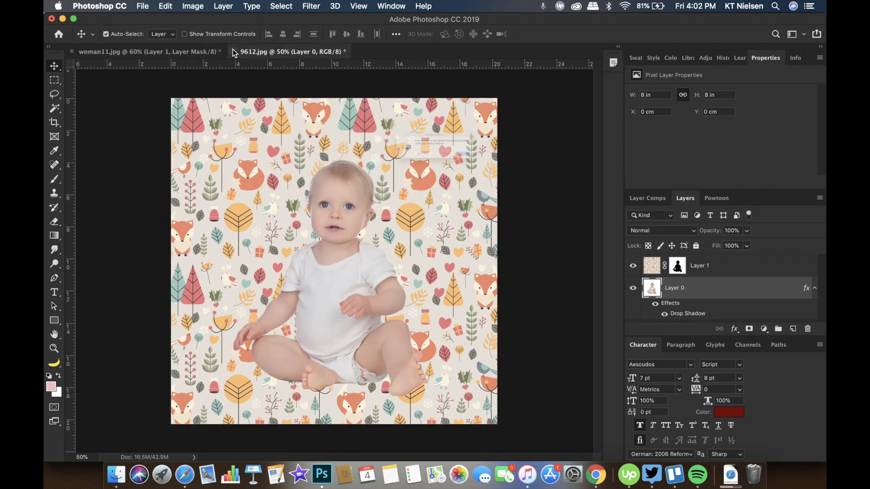
pyautogui.click(233, 52)
pyautogui.click(398, 171)
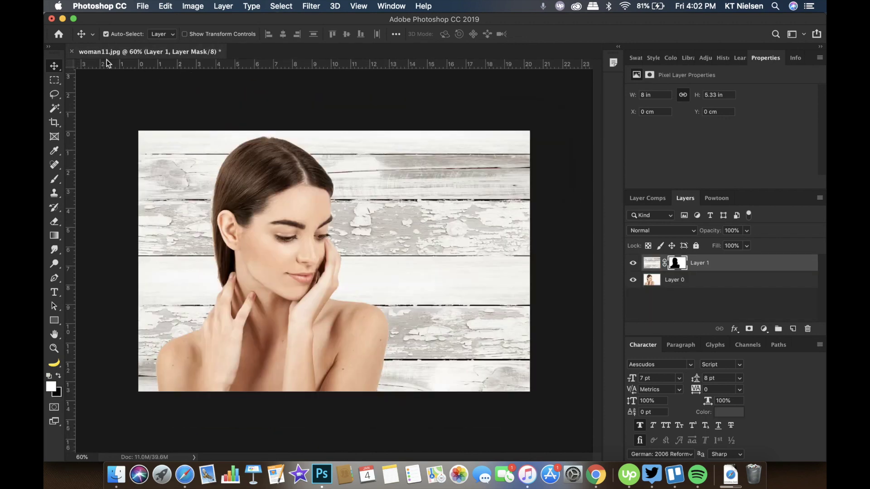
pyautogui.click(71, 51)
pyautogui.click(397, 171)
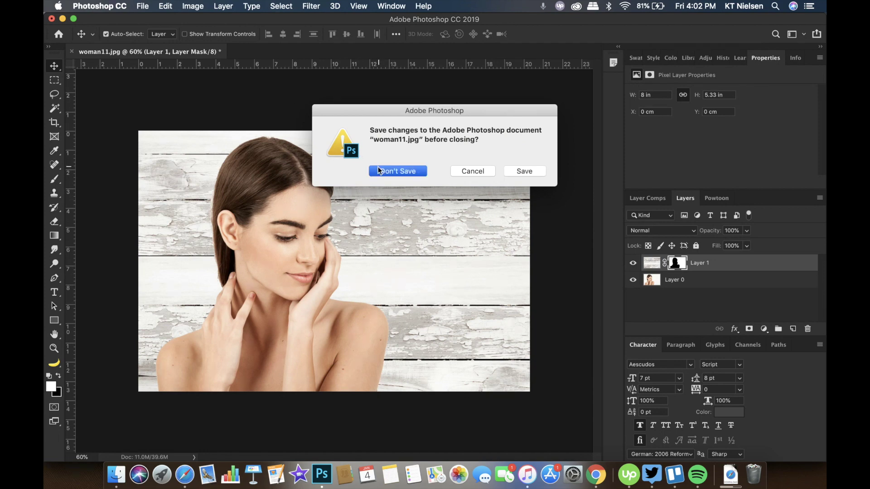
# Start opening an image and jump to the LAYER MASK folder in the Open dialog
pyautogui.click(144, 6)
pyautogui.click(156, 30)
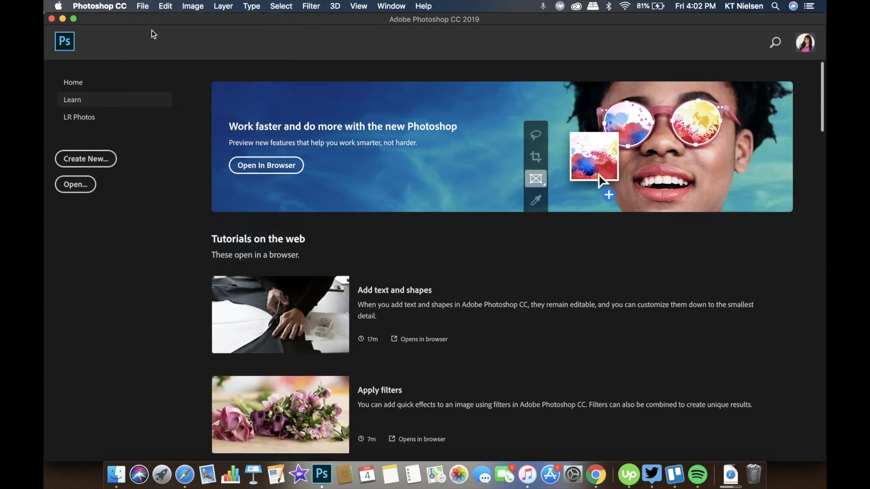
pyautogui.click(428, 40)
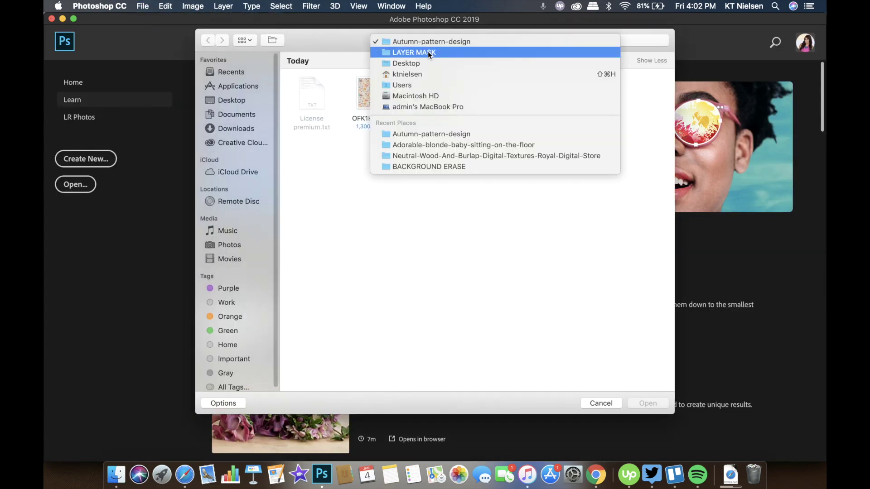
pyautogui.click(408, 53)
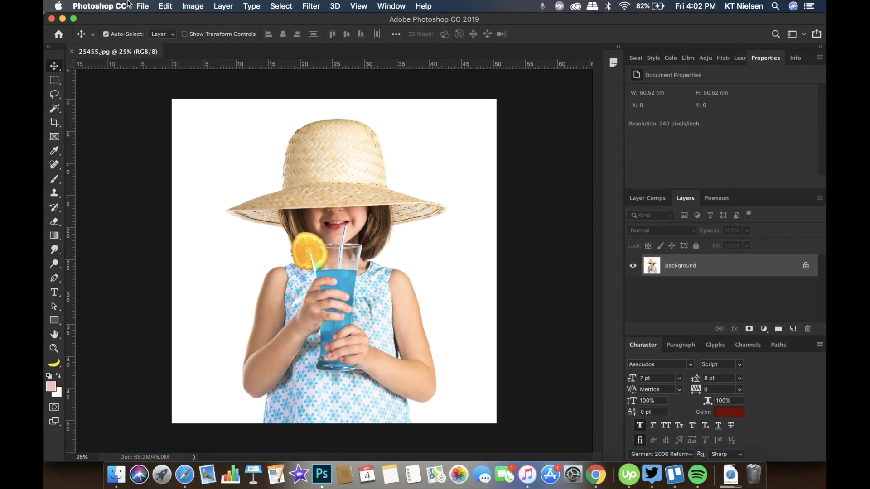
# Open maldives27.jpeg from the MALDIVES JANUARY 2019 folder and unlock its background layer
pyautogui.click(142, 6)
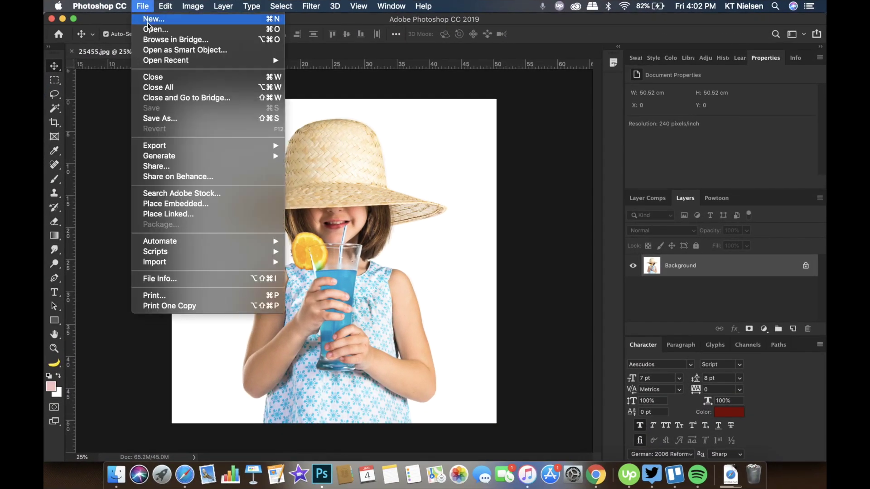
pyautogui.click(150, 27)
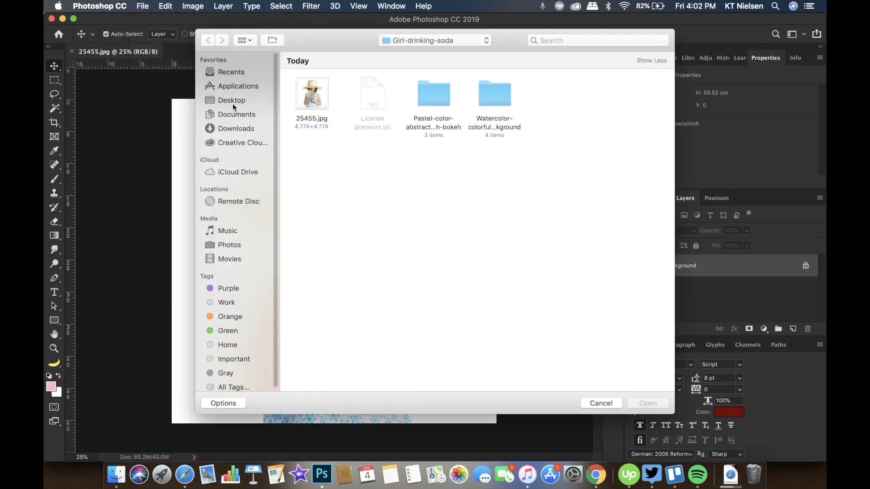
pyautogui.click(233, 100)
pyautogui.scroll(-10, 565, 299)
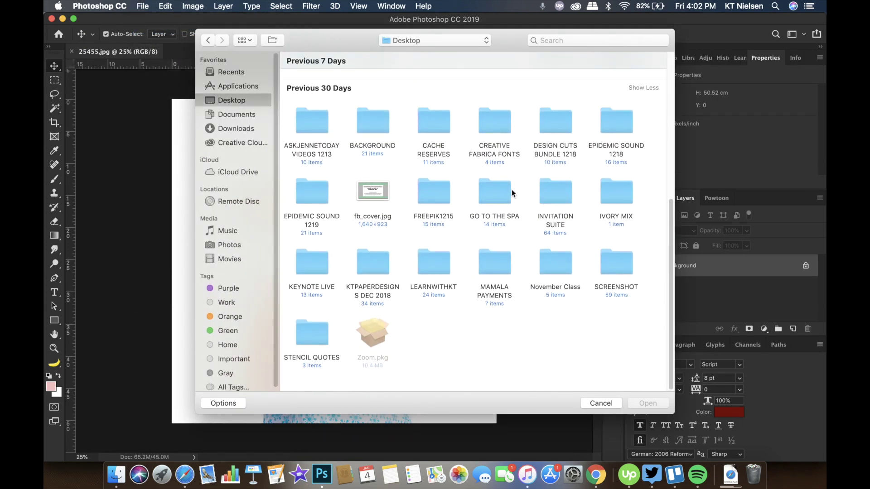
pyautogui.doubleClick(495, 192)
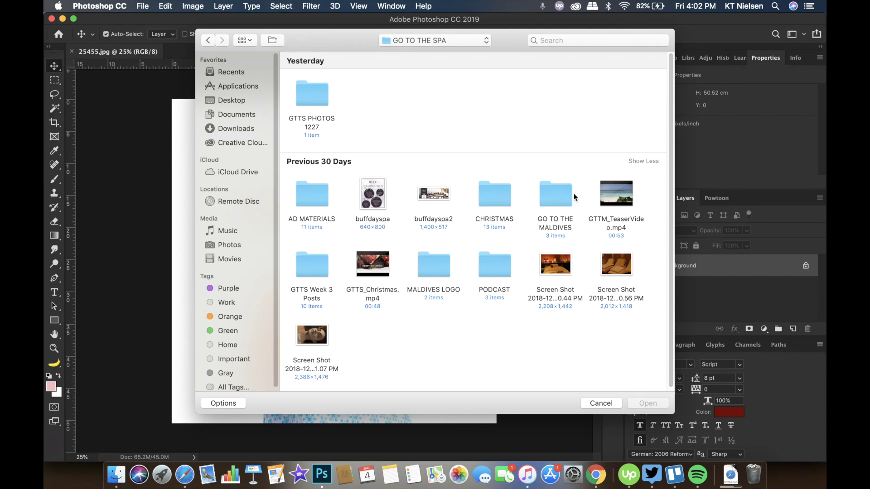
pyautogui.doubleClick(562, 196)
pyautogui.doubleClick(444, 100)
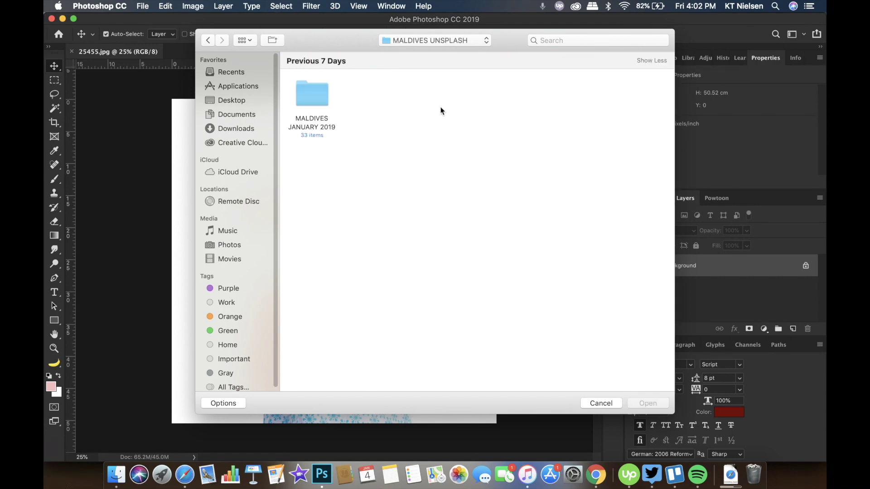
pyautogui.doubleClick(318, 99)
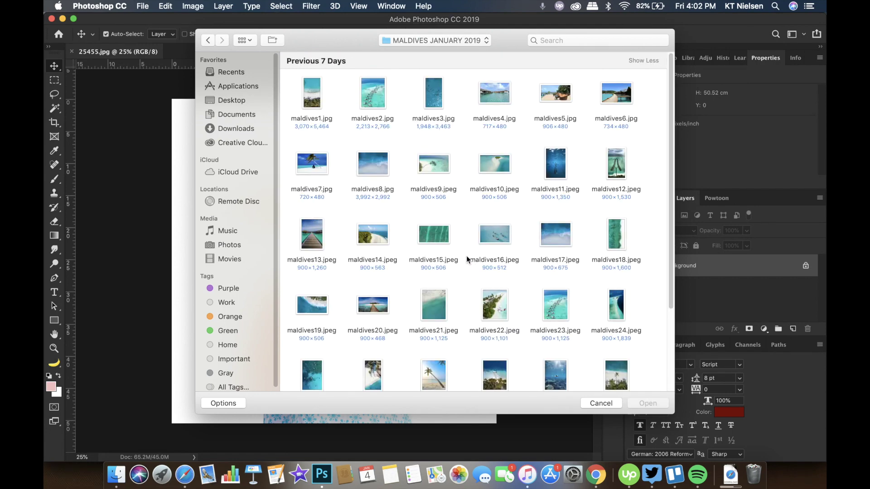
pyautogui.scroll(-5, 471, 263)
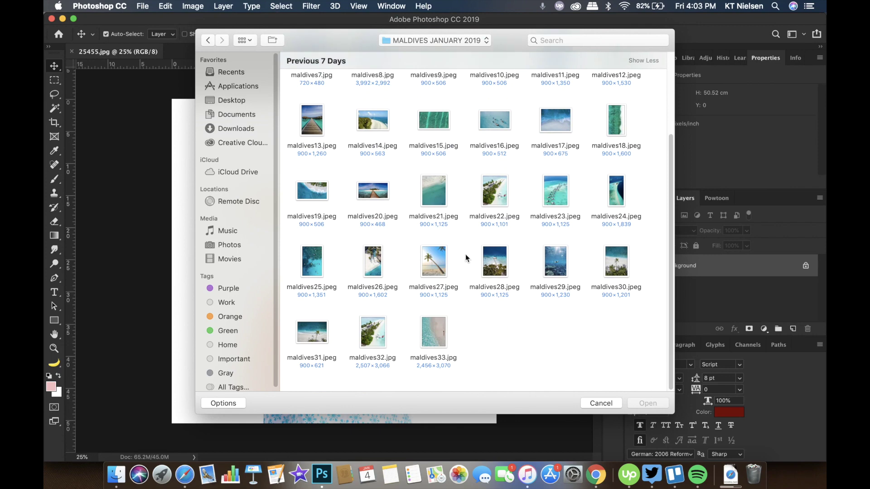
pyautogui.doubleClick(434, 256)
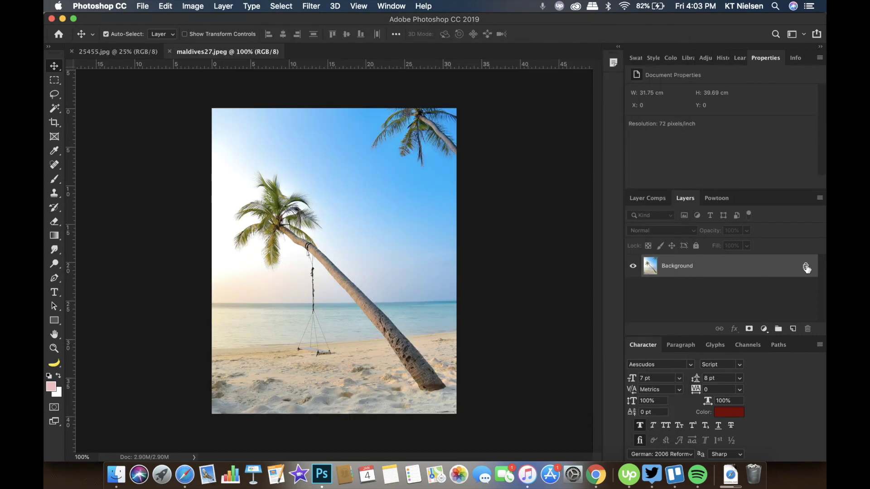
pyautogui.click(806, 267)
# Copy the beach image into 25455.jpg, scale it to fill the canvas, and unlock the girl's layer
pyautogui.press('super+a')
pyautogui.press('super+c')
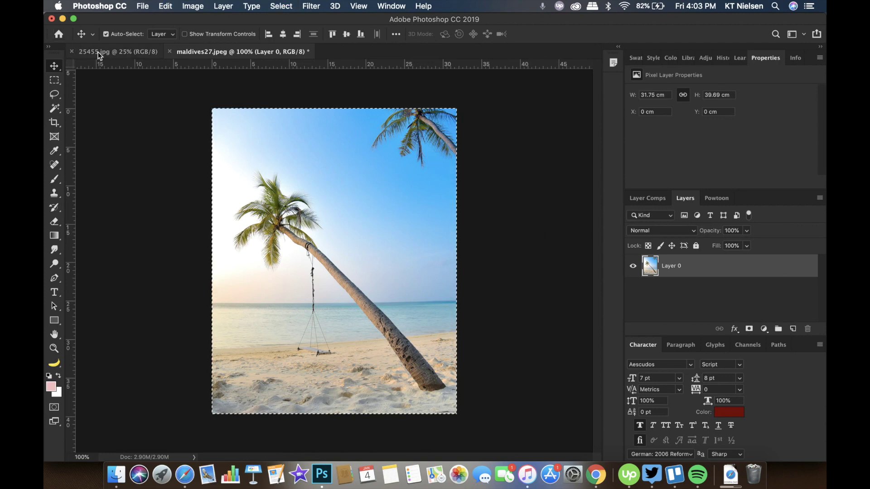
pyautogui.click(107, 53)
pyautogui.press('super+v')
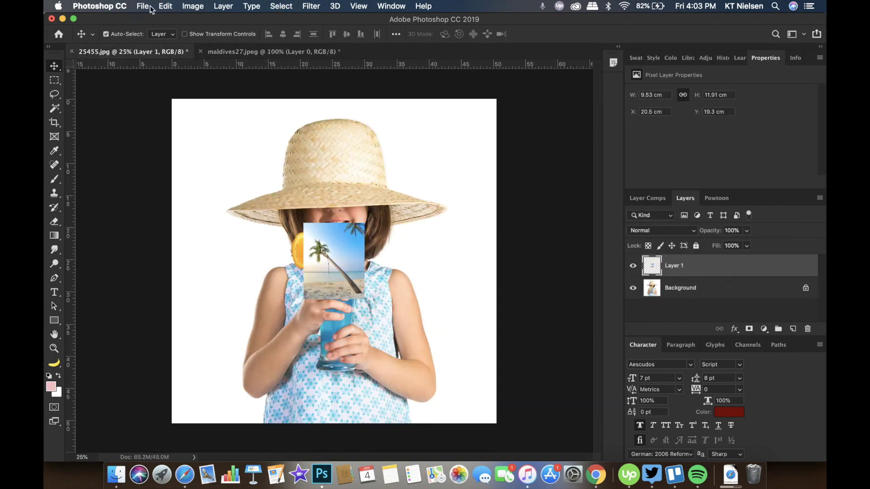
pyautogui.press('super+t')
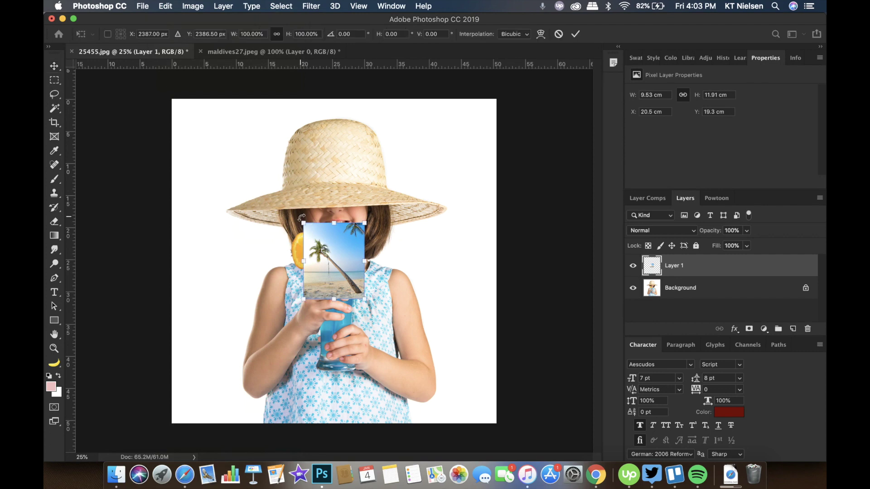
pyautogui.moveTo(303, 223); pyautogui.dragTo(148, 32)
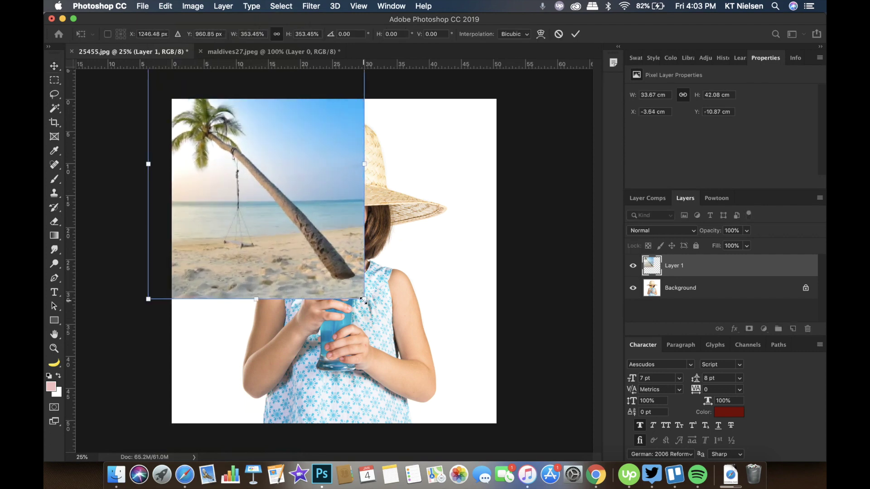
pyautogui.moveTo(364, 299); pyautogui.dragTo(503, 471)
pyautogui.click(50, 65)
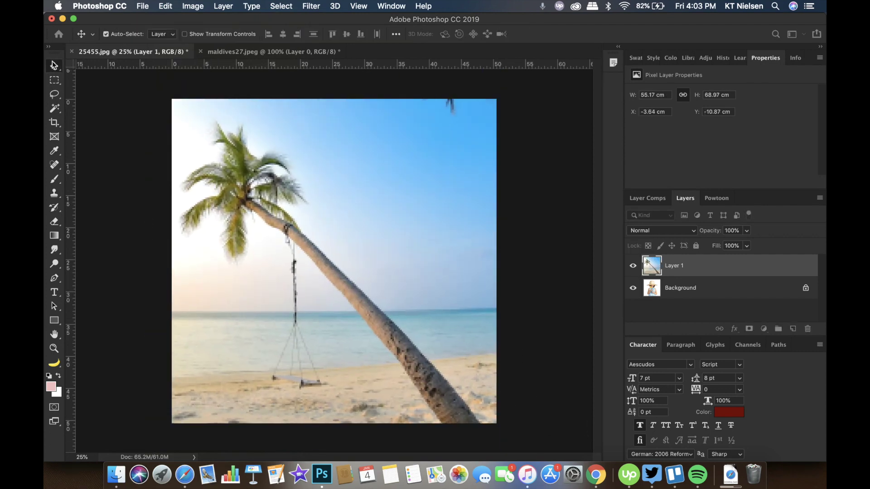
pyautogui.click(805, 288)
pyautogui.click(647, 292)
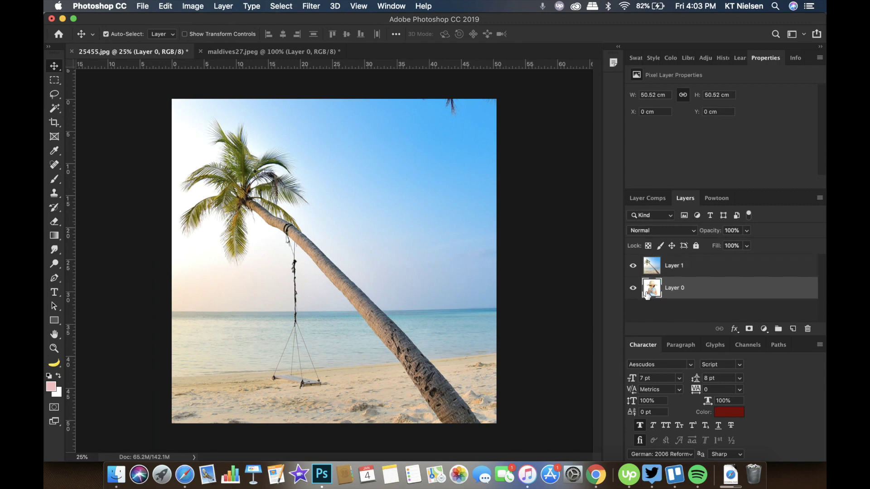
# With the beach layer hidden, Magic Wand-select the white background around the girl on Layer 0
pyautogui.click(632, 266)
pyautogui.click(686, 266)
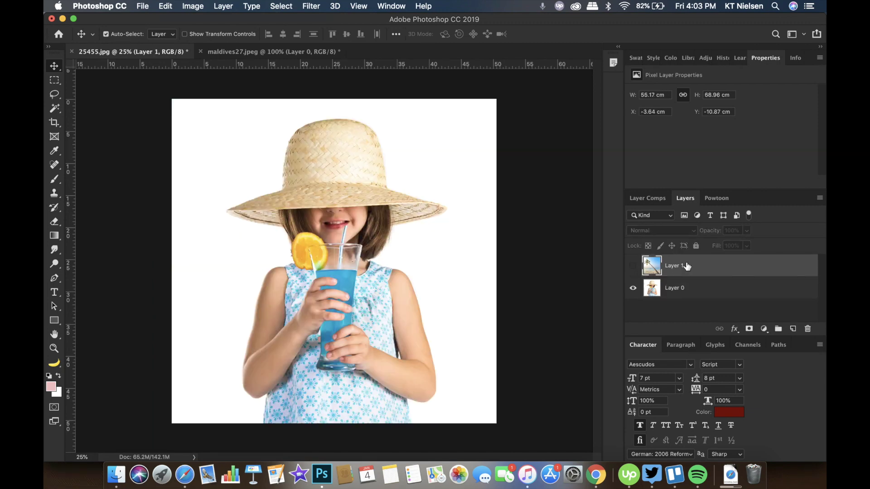
pyautogui.click(677, 293)
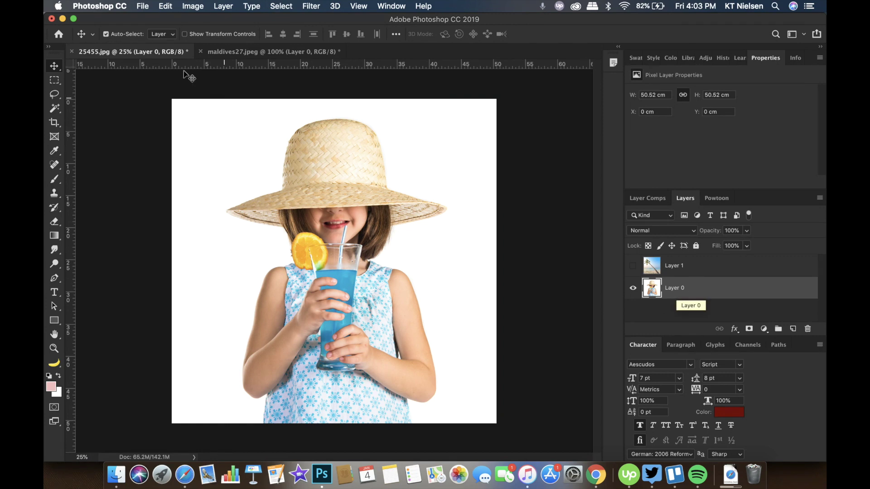
pyautogui.click(54, 108)
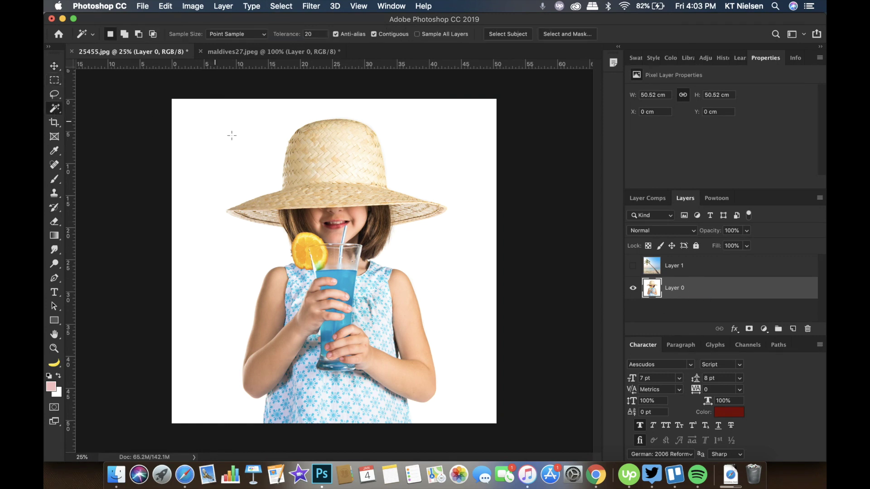
pyautogui.click(259, 137)
# Show Layer 1 and mask it to that selection, putting the girl in front of the palm beach
pyautogui.click(633, 267)
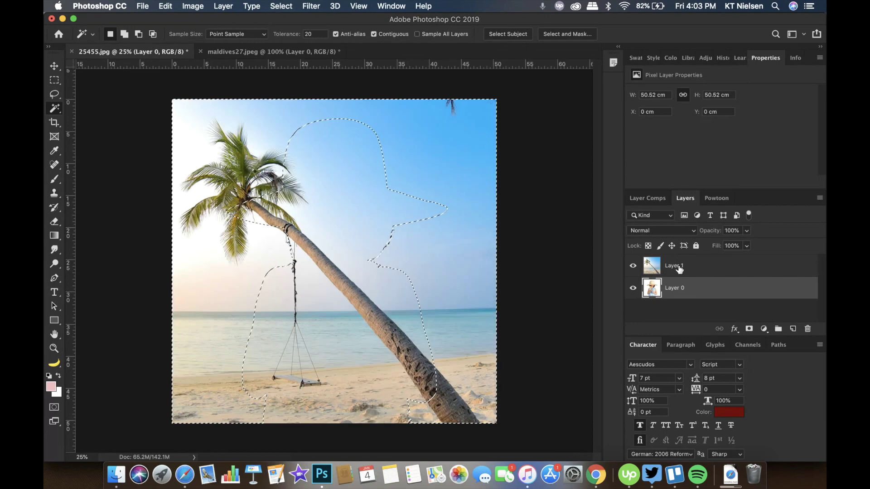
pyautogui.click(660, 269)
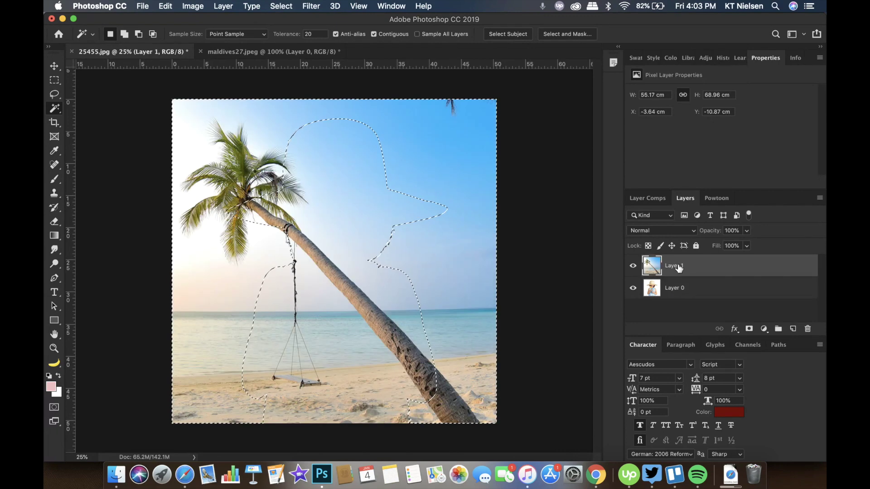
pyautogui.click(748, 329)
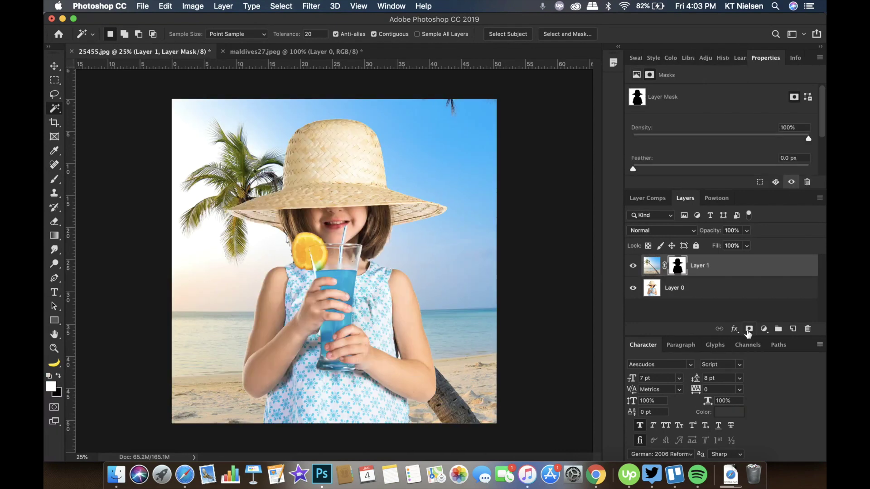